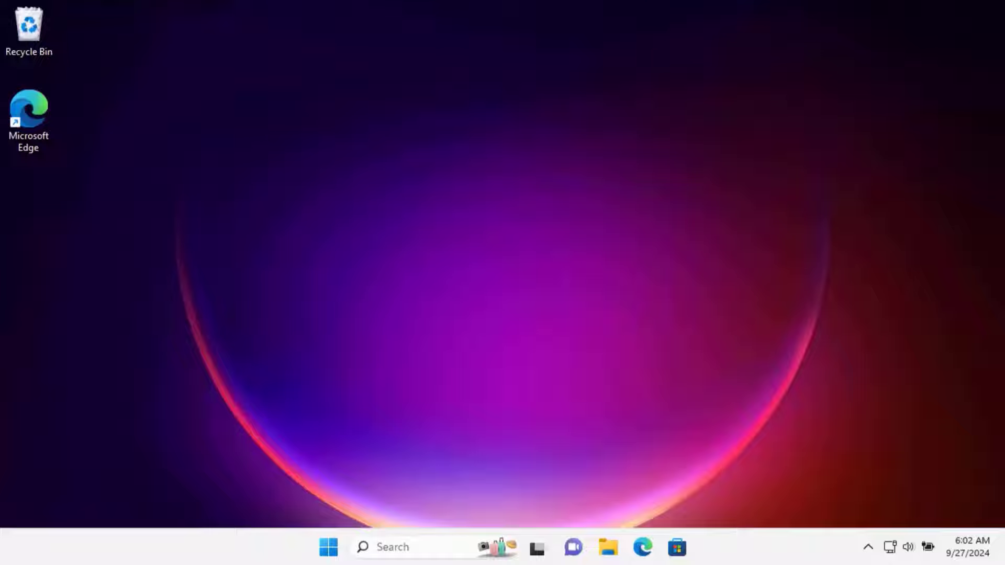
Step: Glance at the Start menu power options, then switch off AVG's computer protection from its tray panel
{"action": "left_click", "coordinate": [342, 547]}
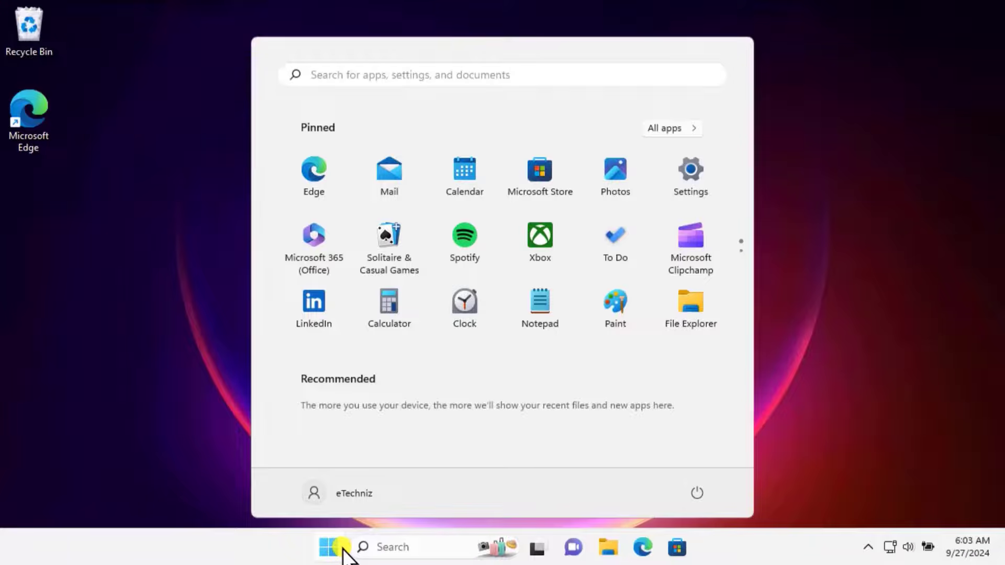
{"action": "left_click", "coordinate": [697, 495]}
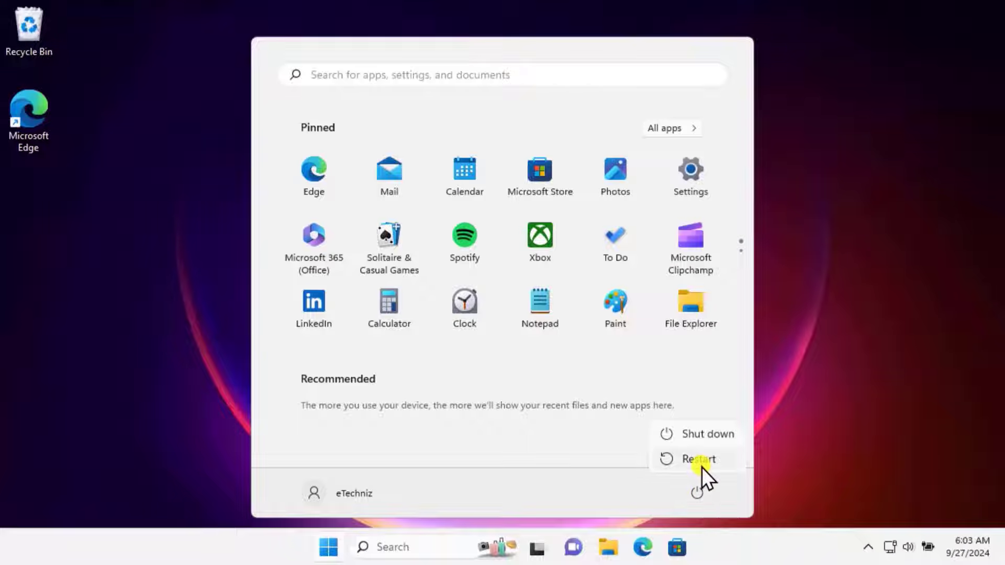
{"action": "left_click", "coordinate": [827, 274]}
{"action": "left_click", "coordinate": [826, 274]}
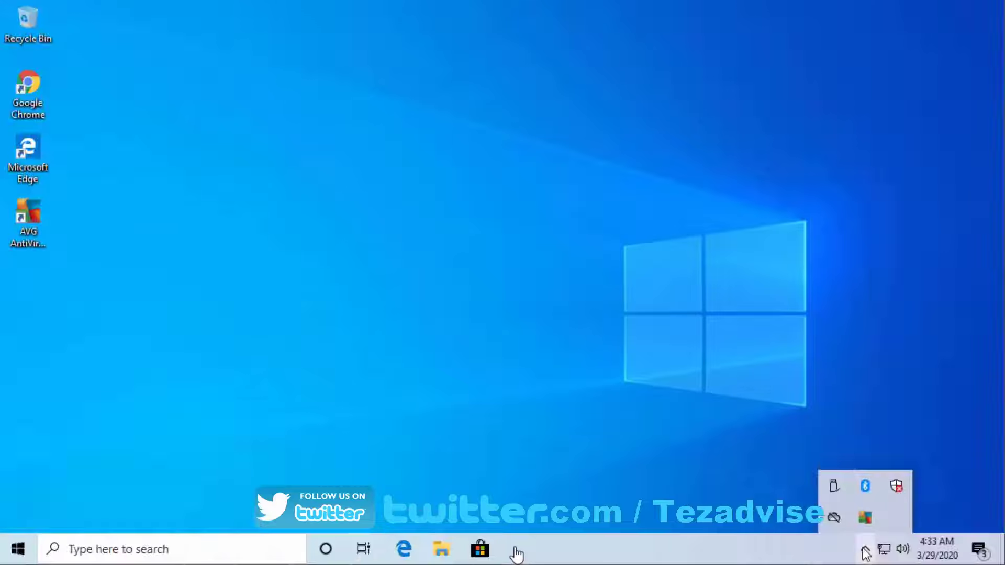
{"action": "left_click", "coordinate": [866, 518]}
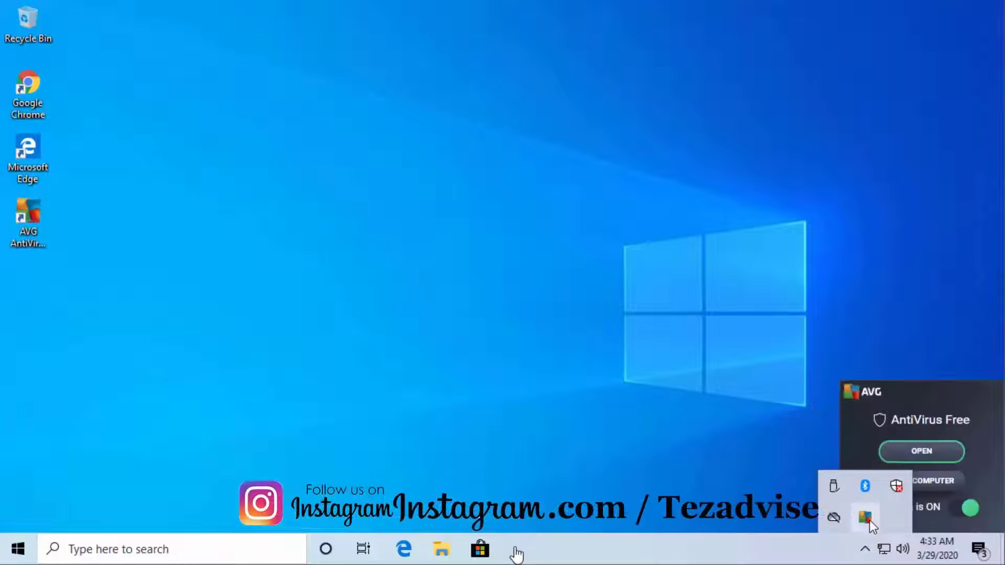
{"action": "left_click", "coordinate": [964, 508]}
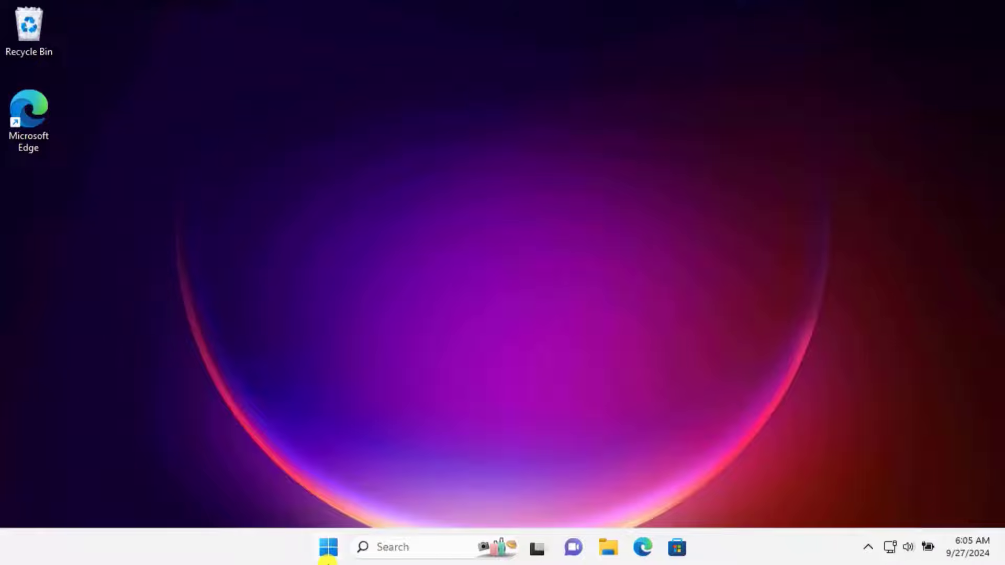
Step: Launch Settings from Start, go to Privacy & security and scroll down to App permissions
{"action": "left_click", "coordinate": [328, 547]}
{"action": "left_click", "coordinate": [688, 182]}
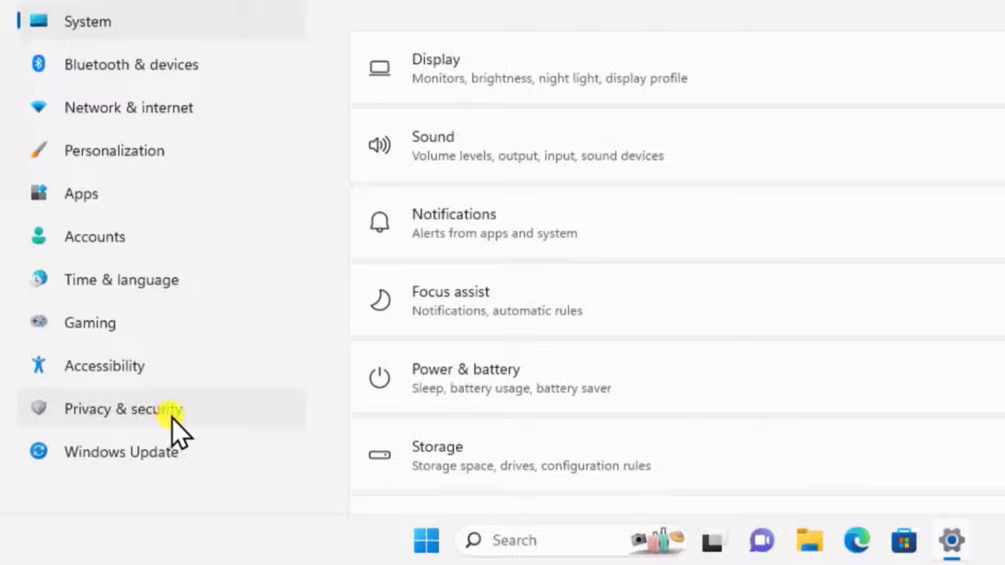
{"action": "left_click", "coordinate": [173, 414]}
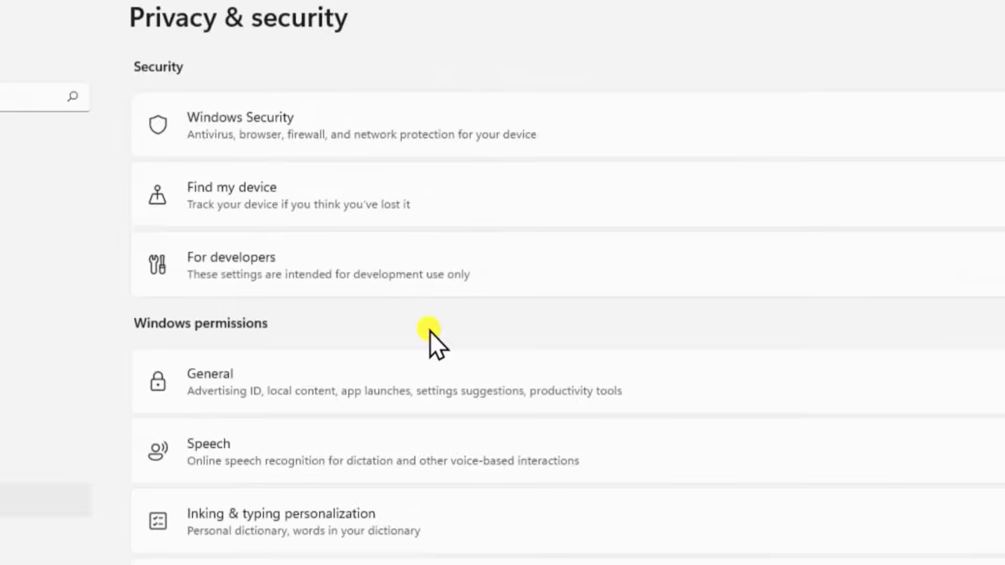
{"action": "scroll", "coordinate": [653, 272], "scroll_direction": "down", "scroll_amount": 5}
{"action": "scroll", "coordinate": [388, 350], "scroll_direction": "down", "scroll_amount": 7}
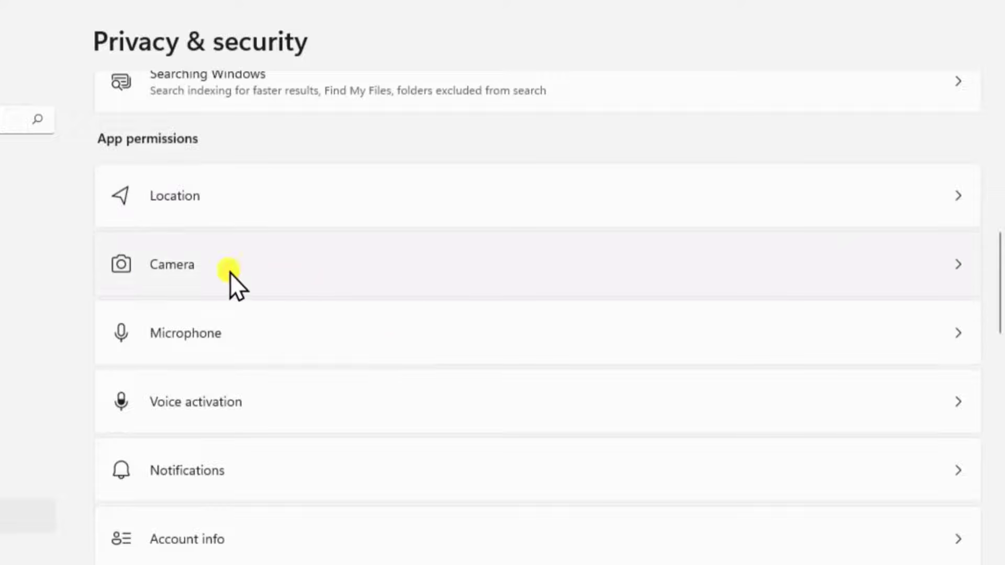
Step: Open the Camera permission page and review the Camera access and app access toggles
{"action": "left_click", "coordinate": [800, 265]}
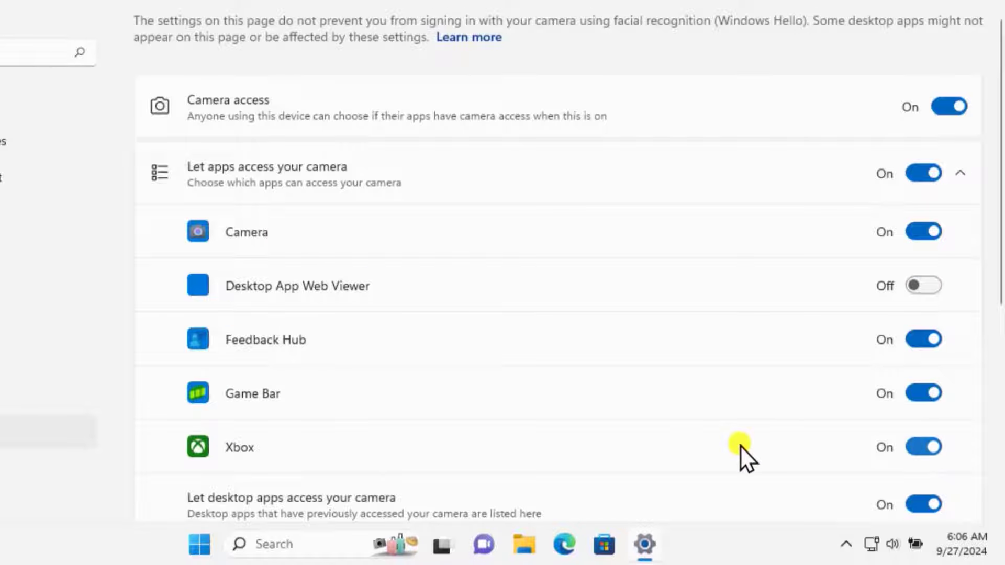
{"action": "scroll", "coordinate": [741, 445], "scroll_direction": "down", "scroll_amount": 4}
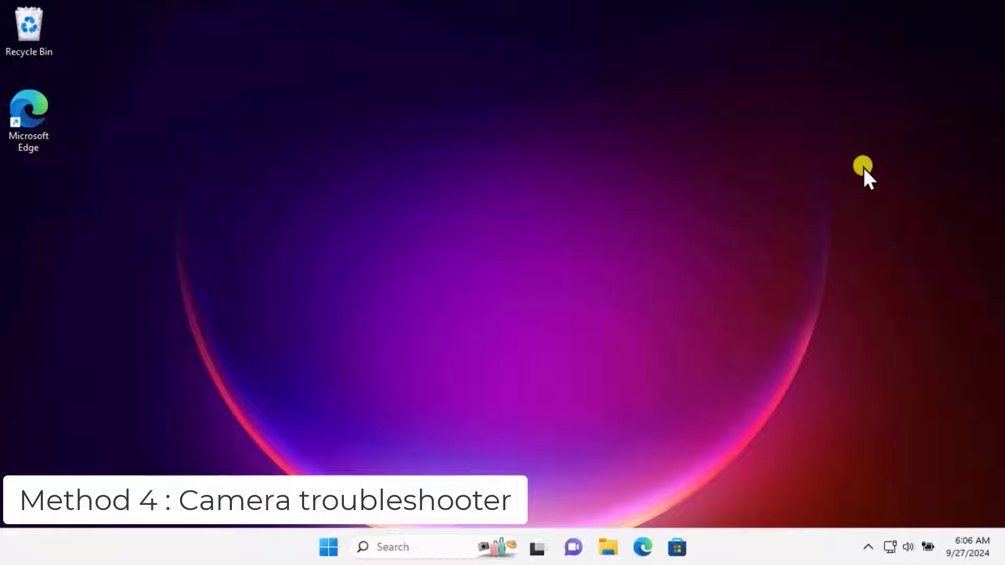
Step: Go to System > Troubleshoot > Other troubleshooters in Settings and run the Camera troubleshooter
{"action": "left_click", "coordinate": [330, 547]}
{"action": "left_click", "coordinate": [689, 185]}
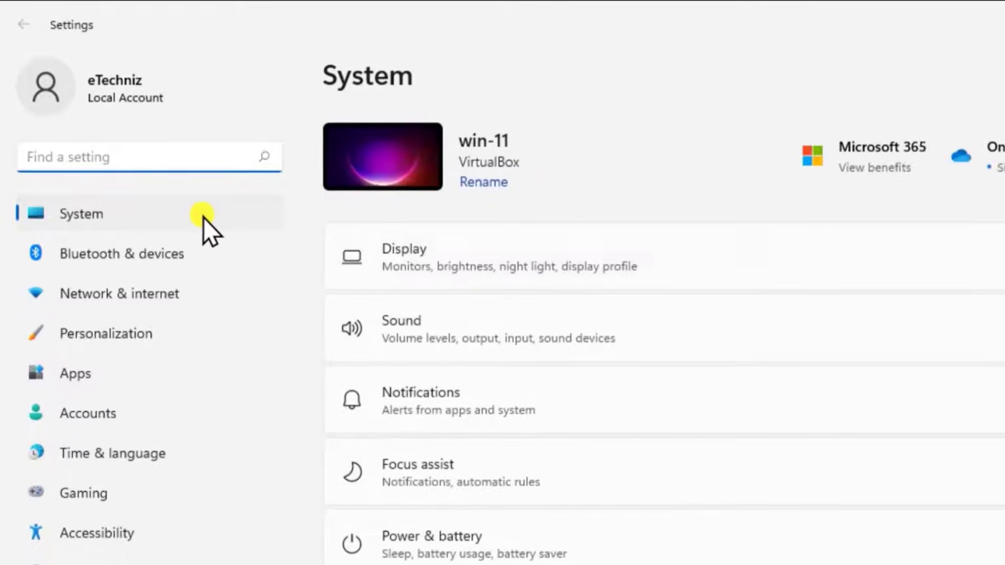
{"action": "left_click", "coordinate": [188, 218]}
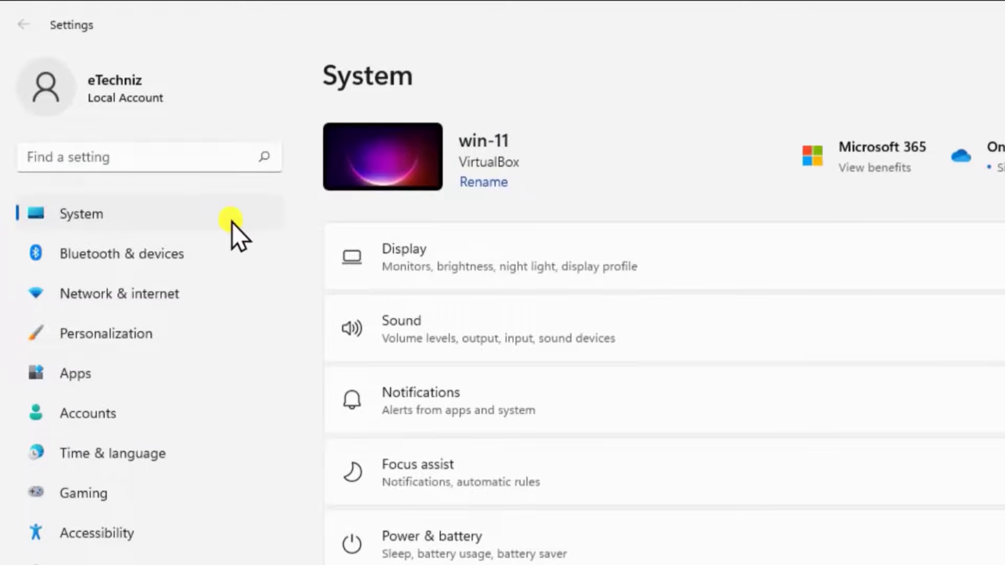
{"action": "scroll", "coordinate": [486, 294], "scroll_direction": "down", "scroll_amount": 10}
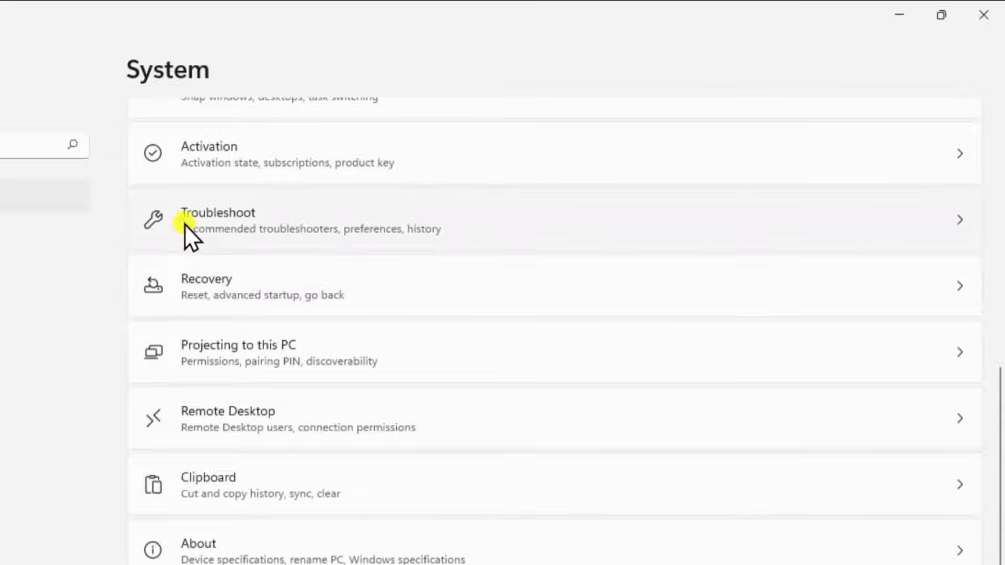
{"action": "left_click", "coordinate": [308, 216]}
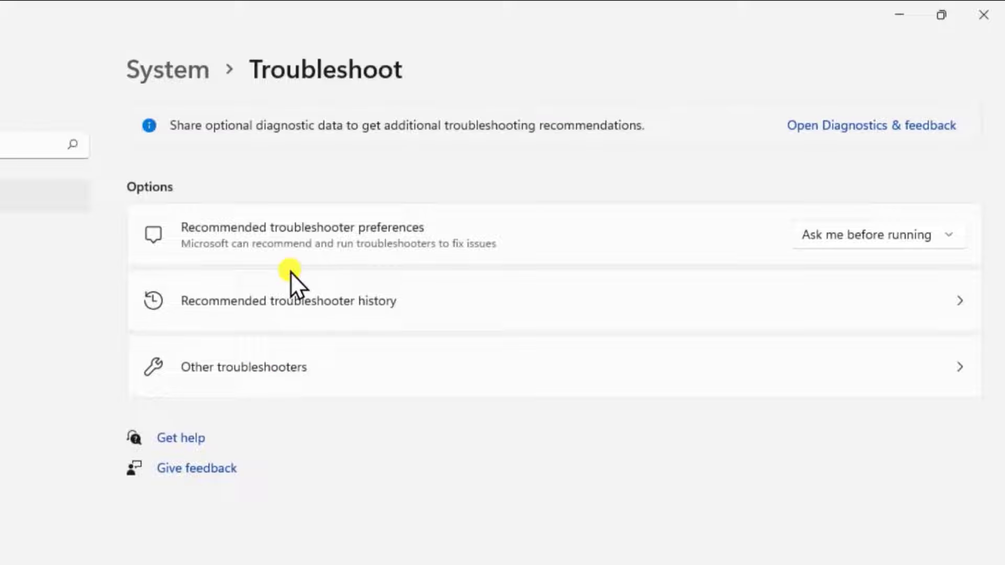
{"action": "left_click", "coordinate": [340, 362]}
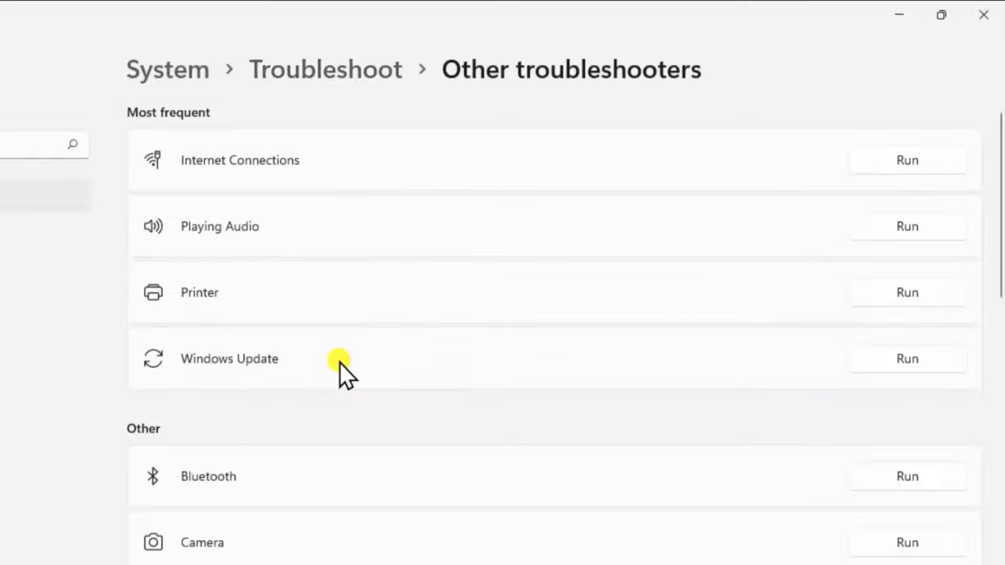
{"action": "scroll", "coordinate": [340, 362], "scroll_direction": "down", "scroll_amount": 5}
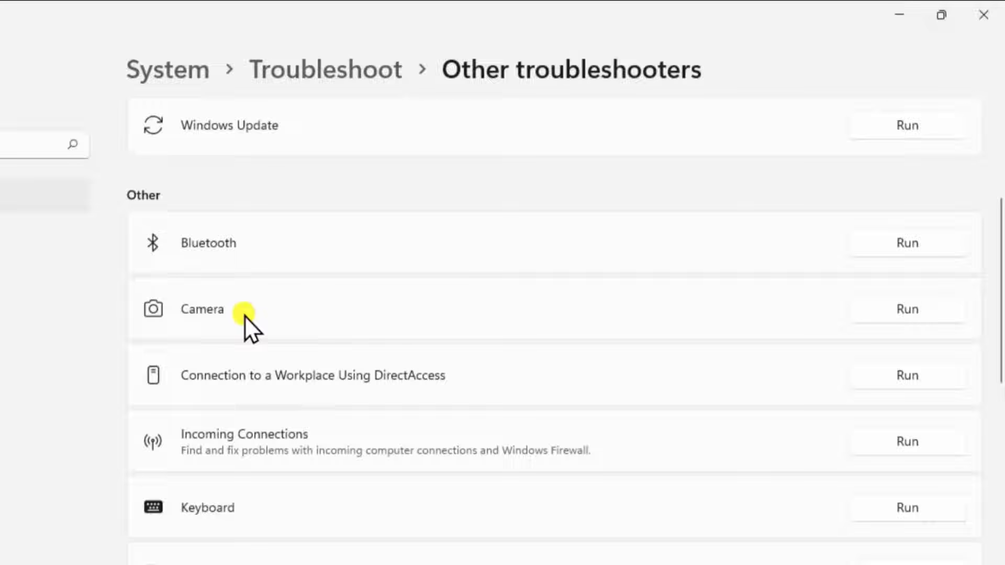
{"action": "left_click", "coordinate": [906, 308]}
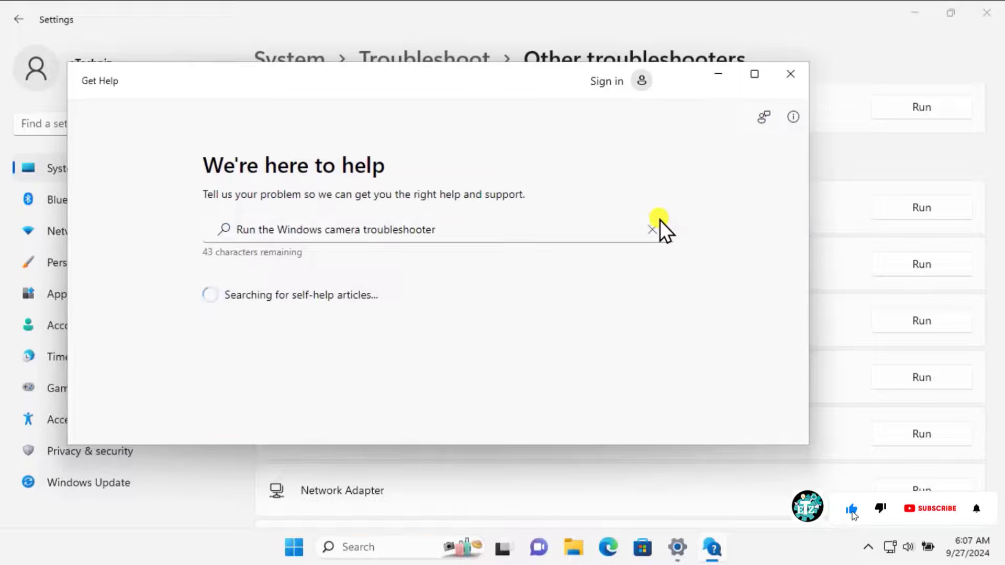
Step: In Get Help, choose 'Troubleshoot Camera in Windows 11' and 'I'm not sure what's wrong', then close it
{"action": "scroll", "coordinate": [725, 250], "scroll_direction": "up", "scroll_amount": 3}
{"action": "scroll", "coordinate": [725, 250], "scroll_direction": "down", "scroll_amount": 5}
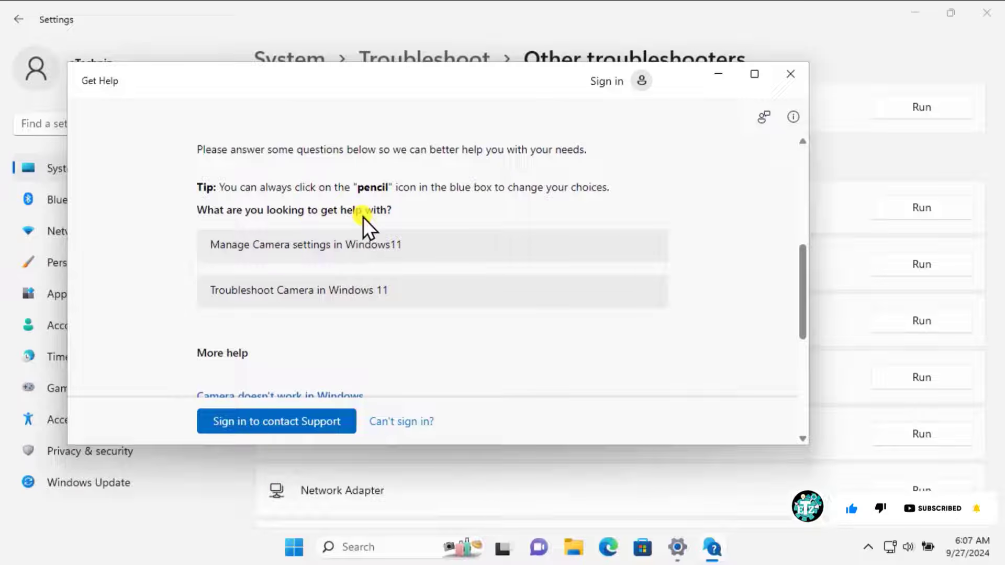
{"action": "left_click", "coordinate": [409, 304]}
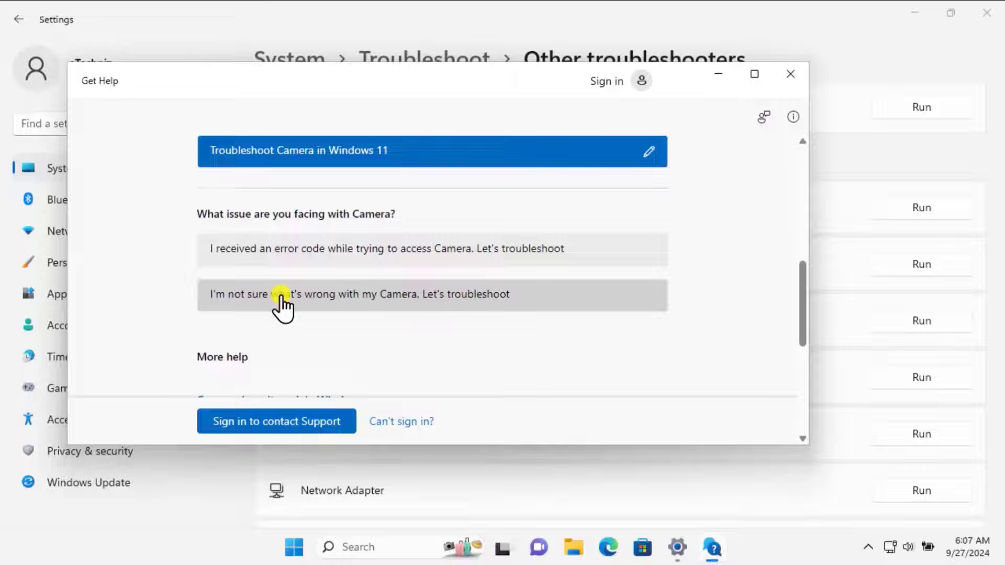
{"action": "left_click", "coordinate": [486, 301]}
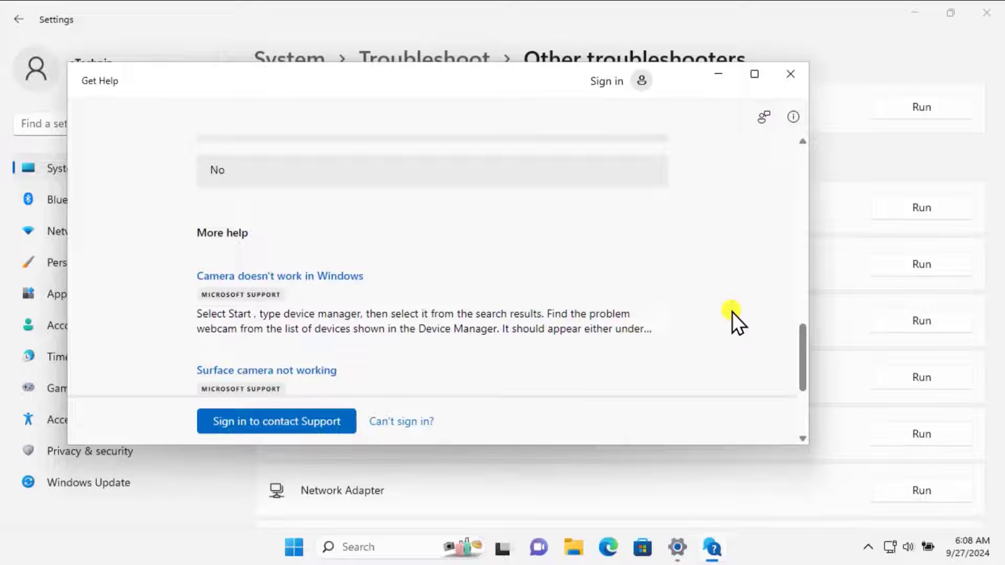
{"action": "left_click", "coordinate": [788, 83]}
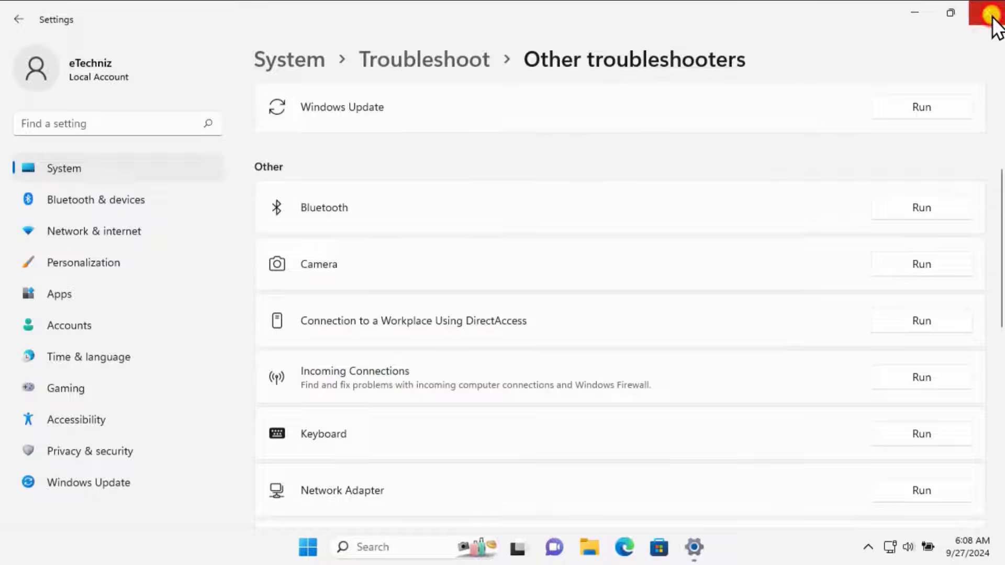
Step: Close Settings and open Apps and Features from the Start button's right-click menu
{"action": "left_click", "coordinate": [987, 13]}
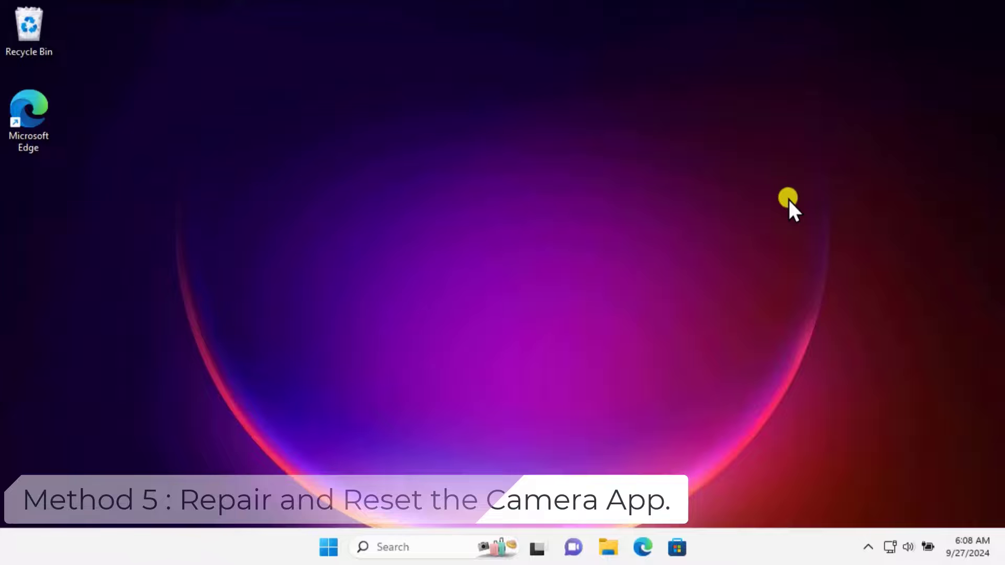
{"action": "right_click", "coordinate": [323, 550]}
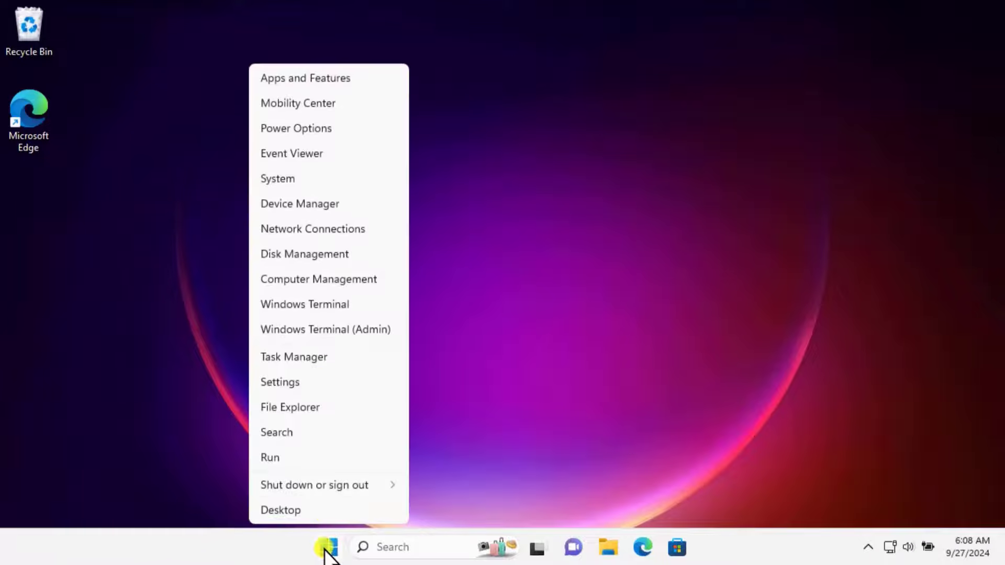
{"action": "left_click", "coordinate": [363, 78]}
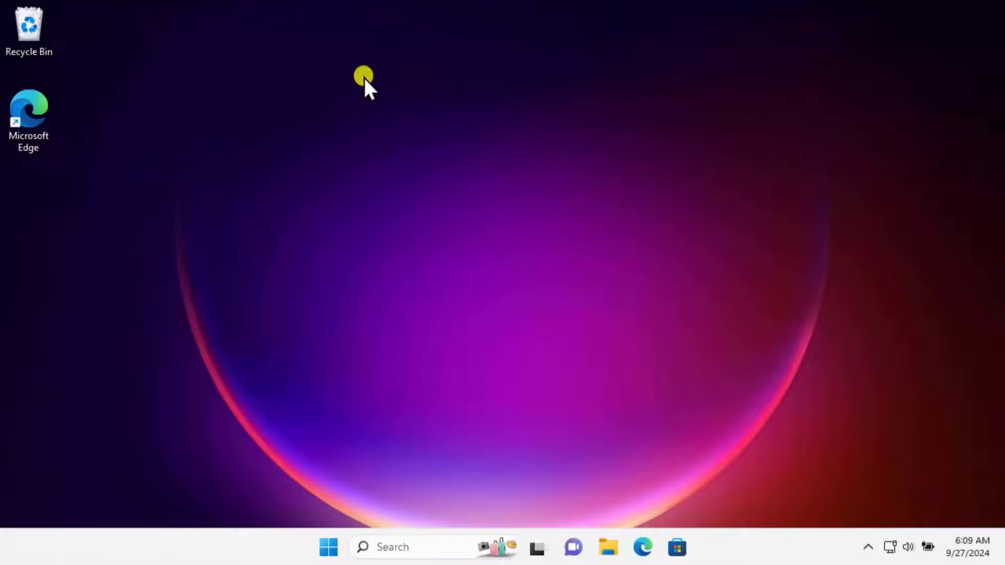
Step: Repair the Camera app from its advanced options, then close Settings
{"action": "scroll", "coordinate": [533, 280], "scroll_direction": "down", "scroll_amount": 2}
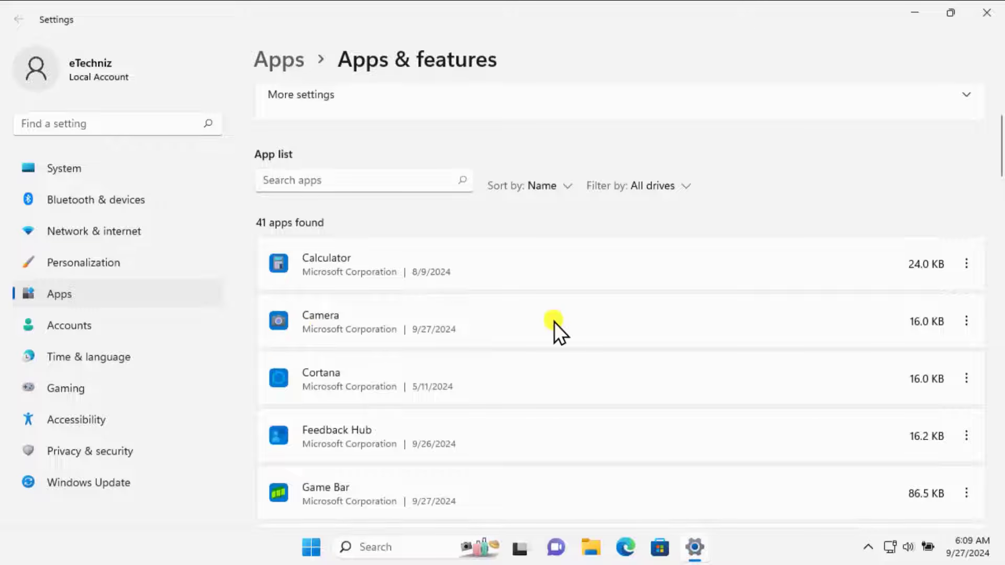
{"action": "left_click", "coordinate": [967, 320]}
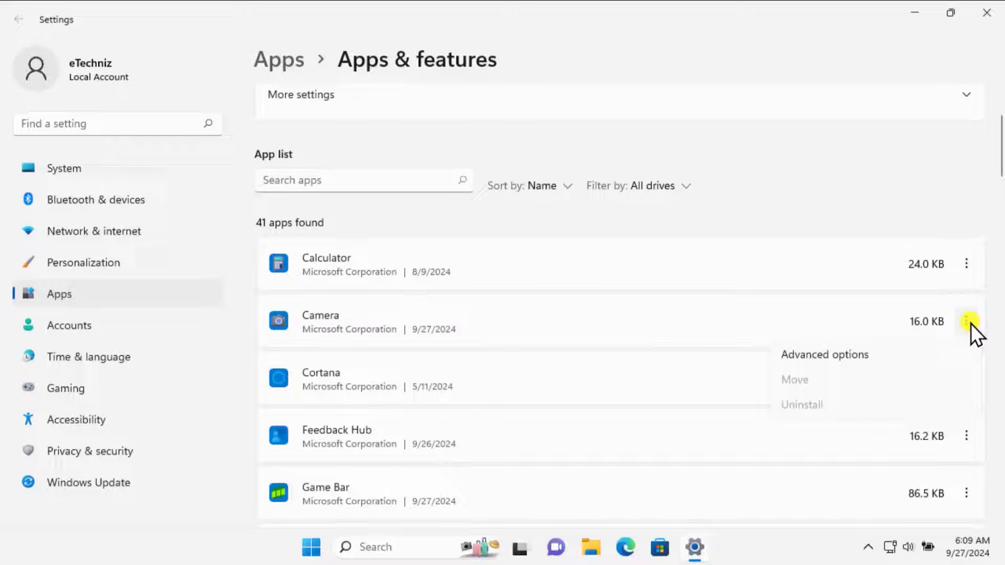
{"action": "left_click", "coordinate": [897, 356]}
{"action": "scroll", "coordinate": [770, 369], "scroll_direction": "down", "scroll_amount": 5}
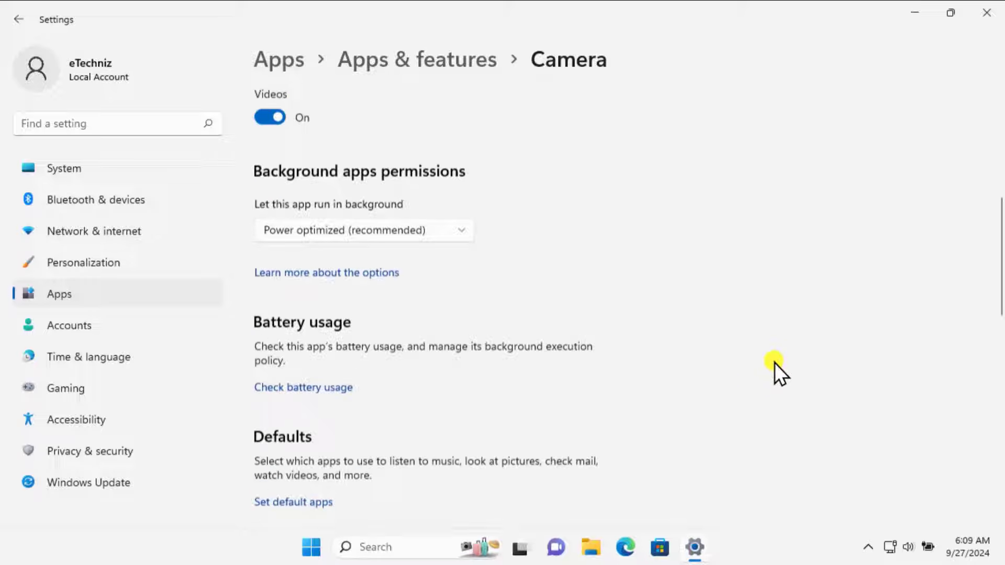
{"action": "scroll", "coordinate": [774, 362], "scroll_direction": "down", "scroll_amount": 9}
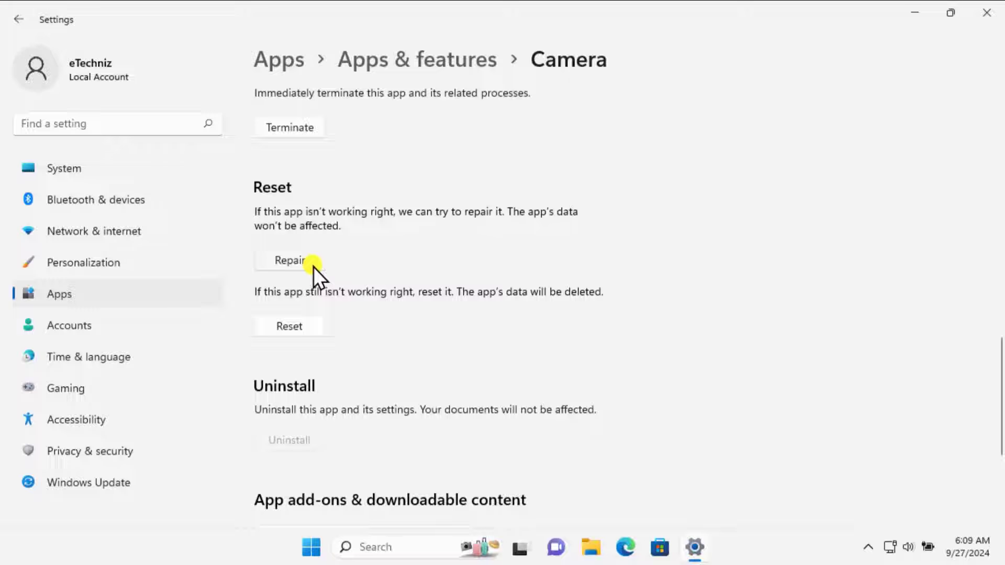
{"action": "left_click", "coordinate": [292, 267]}
{"action": "left_click", "coordinate": [986, 13]}
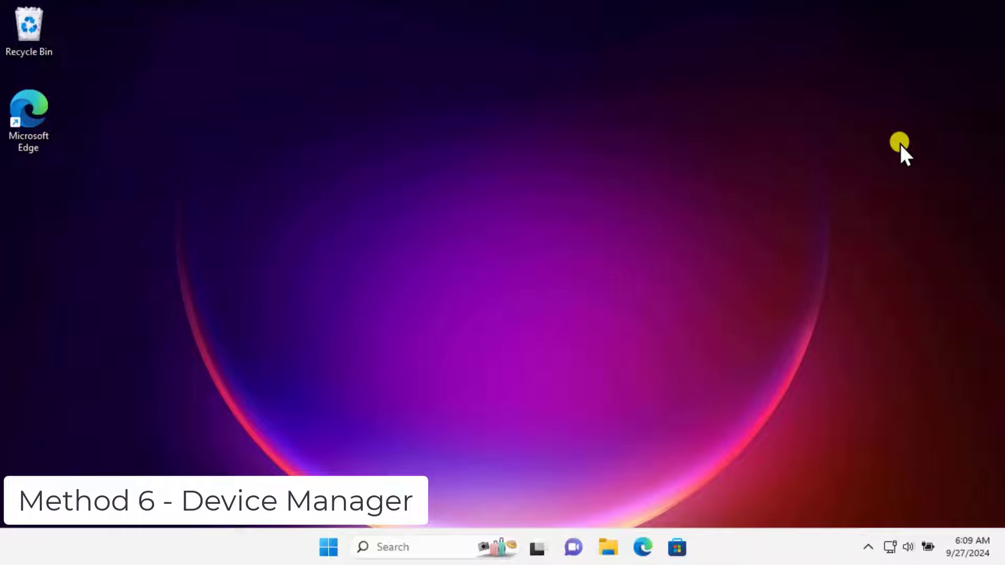
Step: Open Device Manager and expand Cameras to select the HD Webcam
{"action": "right_click", "coordinate": [327, 546]}
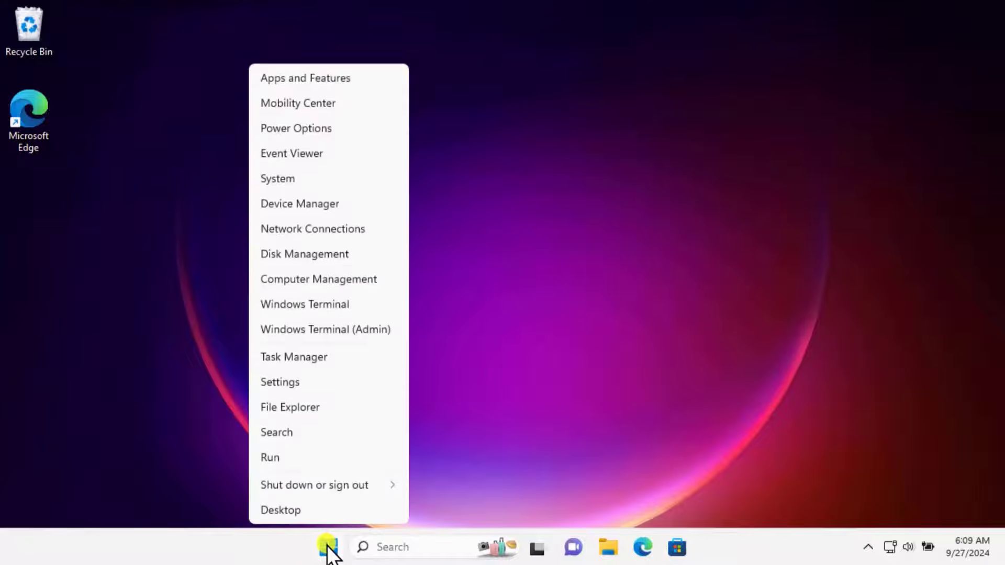
{"action": "left_click", "coordinate": [356, 201]}
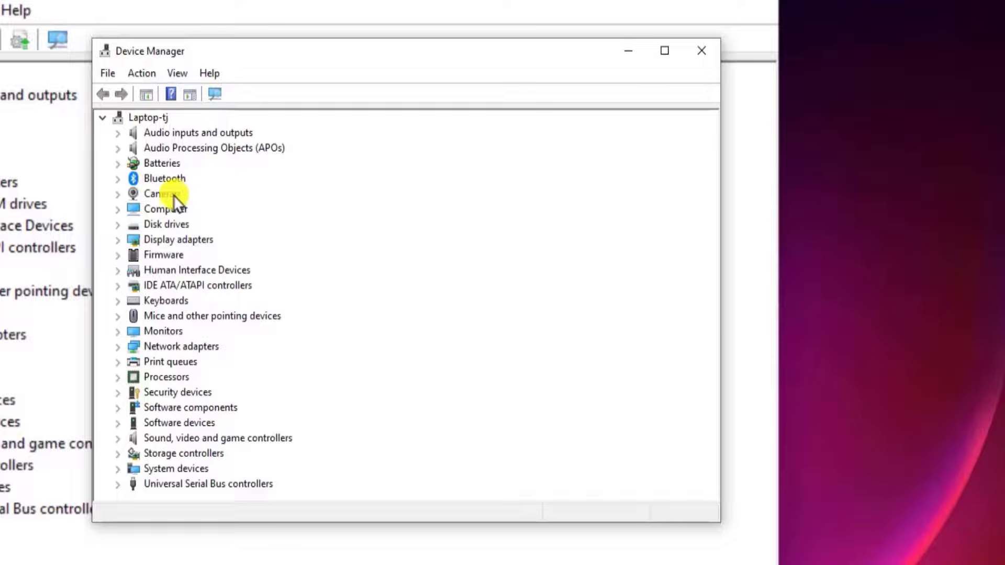
{"action": "left_click", "coordinate": [174, 196]}
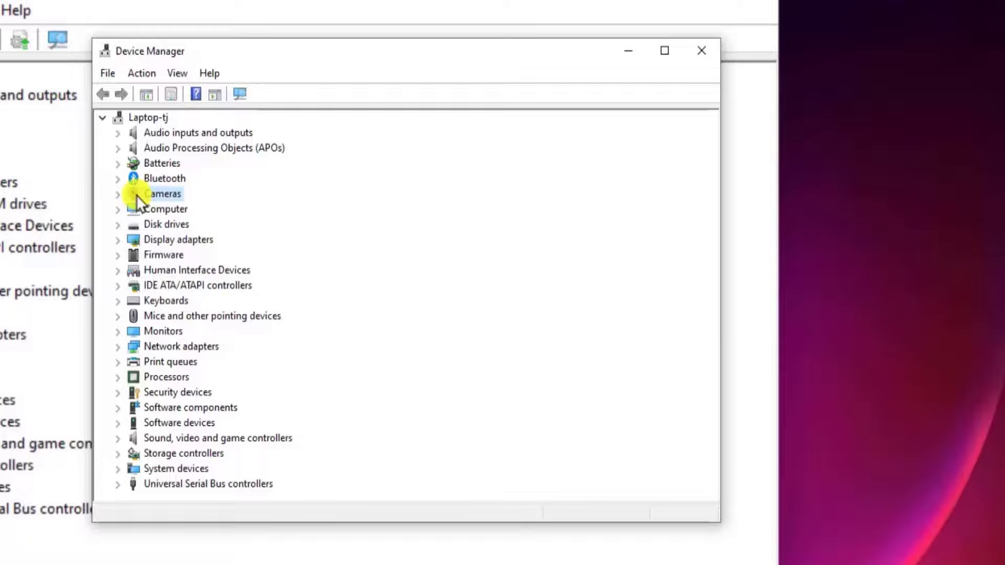
{"action": "left_click", "coordinate": [118, 194]}
{"action": "left_click", "coordinate": [188, 209]}
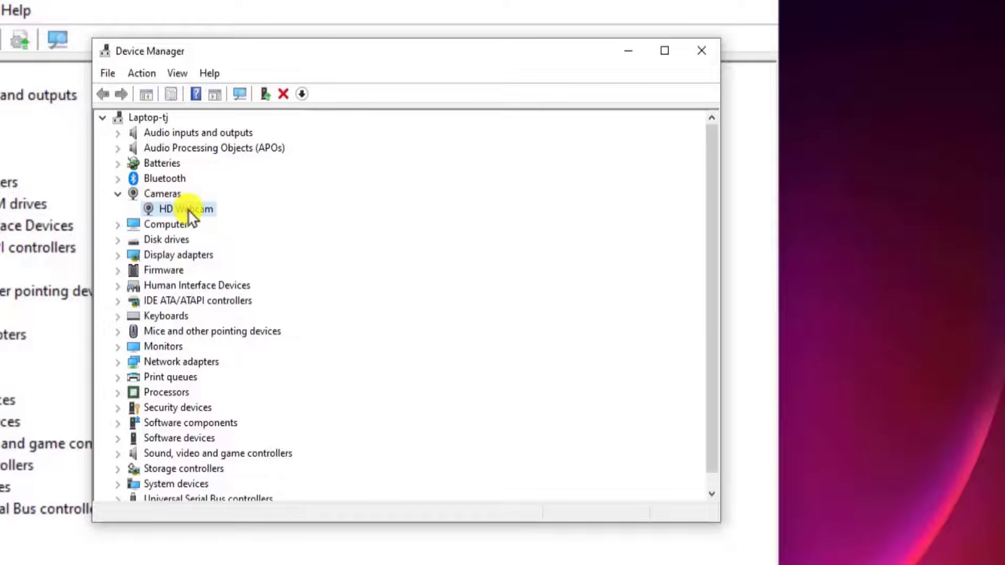
Step: Start uninstalling HD Webcam, dismiss the confirmation, scan for hardware changes and close Device Manager
{"action": "right_click", "coordinate": [187, 210]}
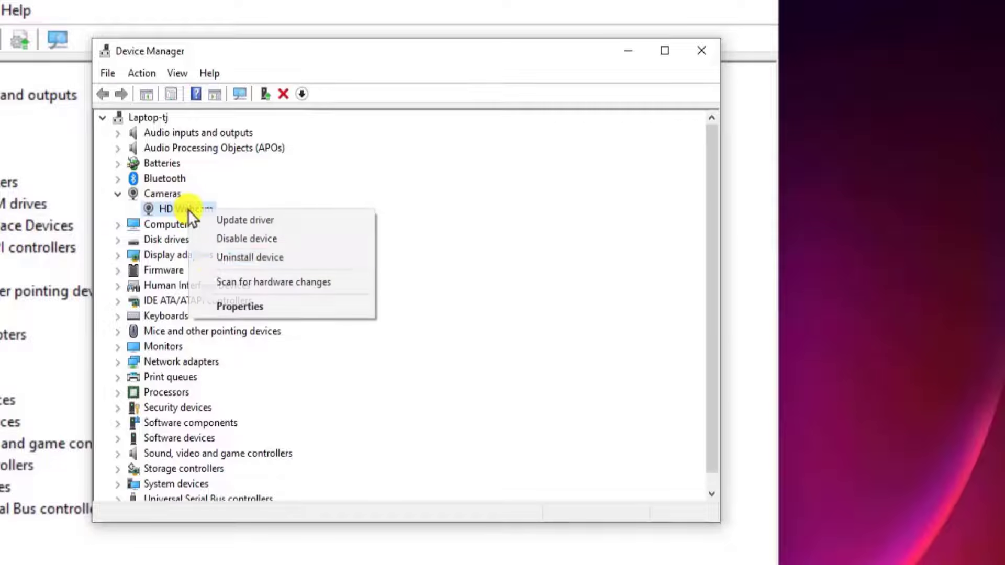
{"action": "left_click", "coordinate": [289, 259]}
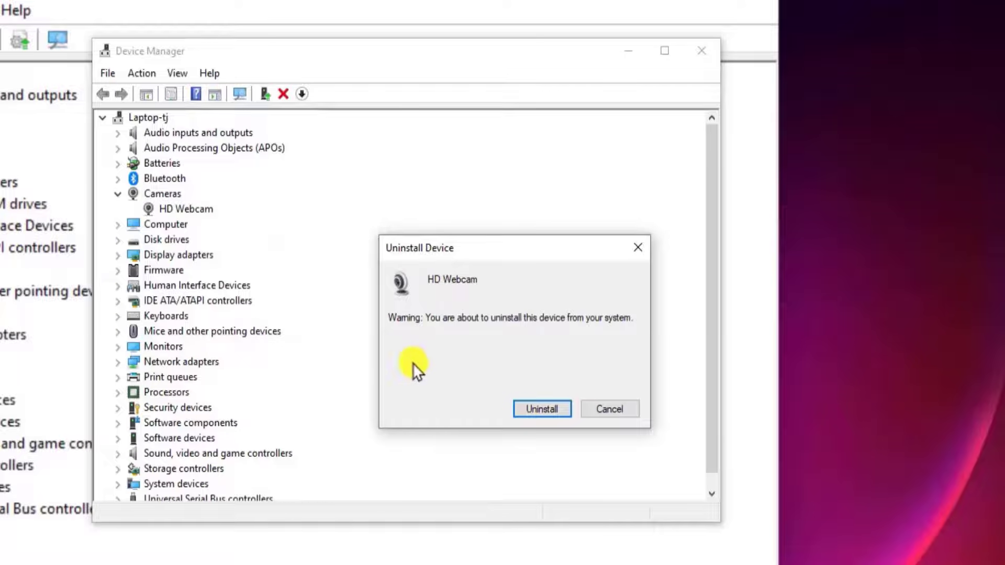
{"action": "left_click", "coordinate": [609, 409]}
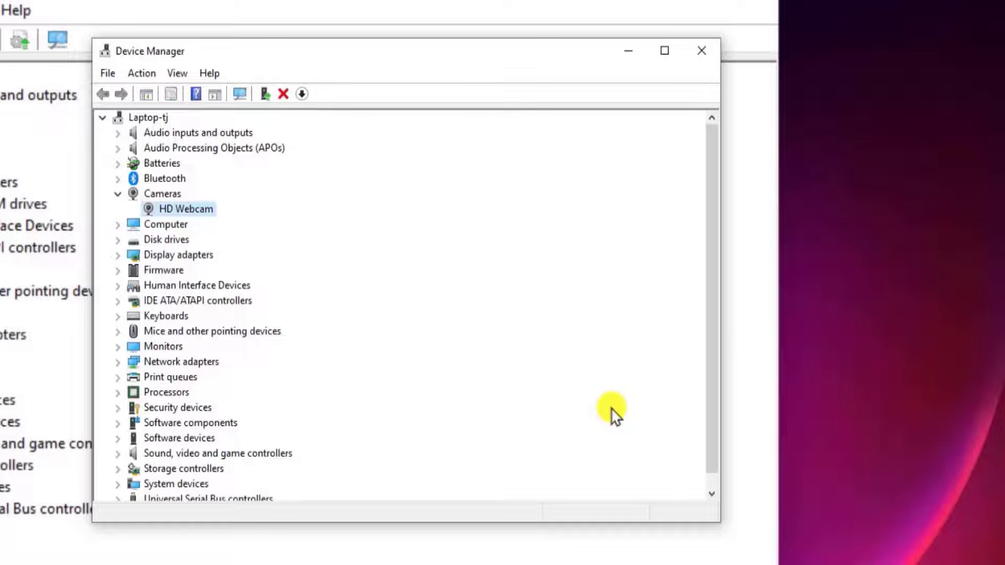
{"action": "left_click", "coordinate": [240, 96]}
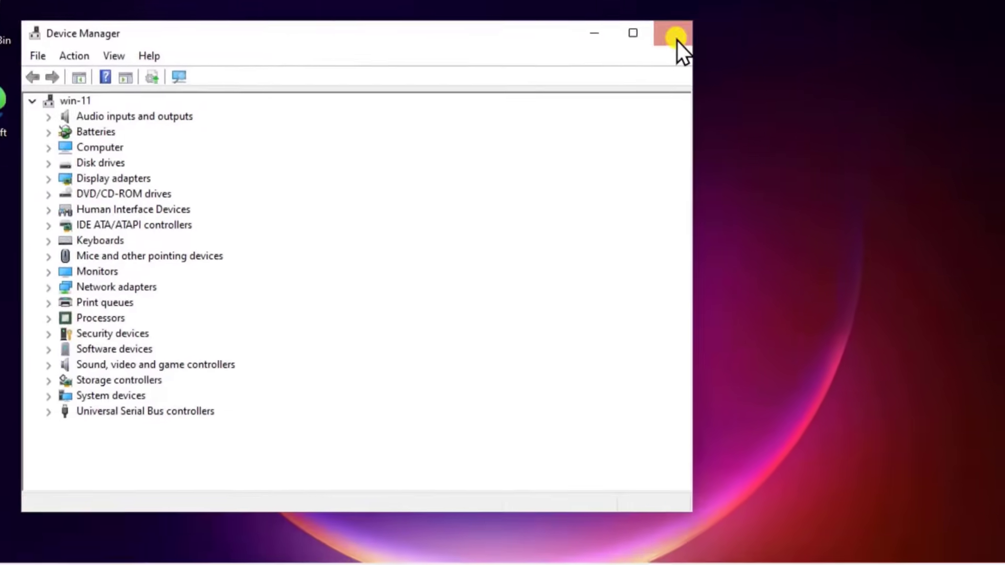
{"action": "left_click", "coordinate": [701, 51]}
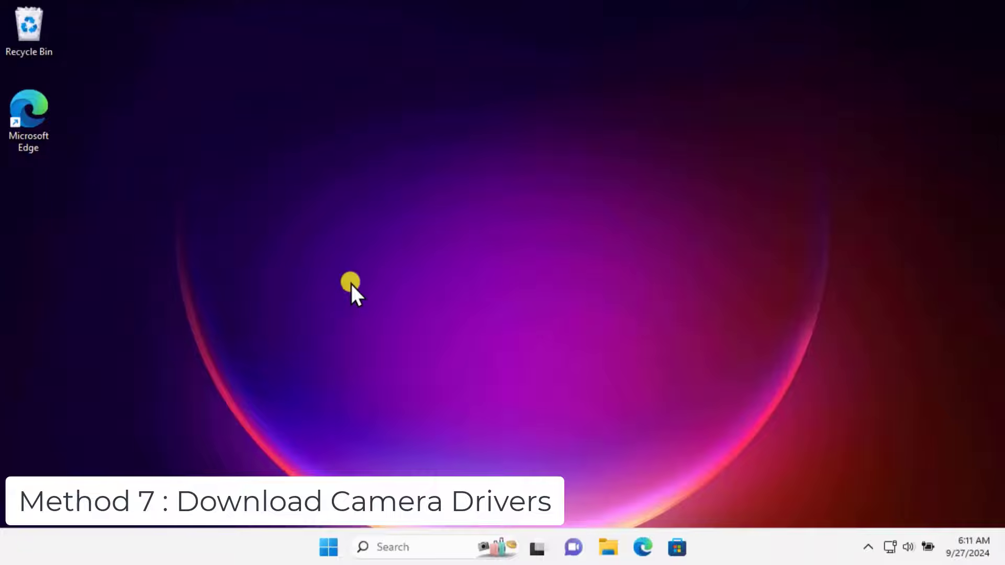
Step: Launch Edge from its desktop shortcut and load google.com
{"action": "right_click", "coordinate": [26, 118]}
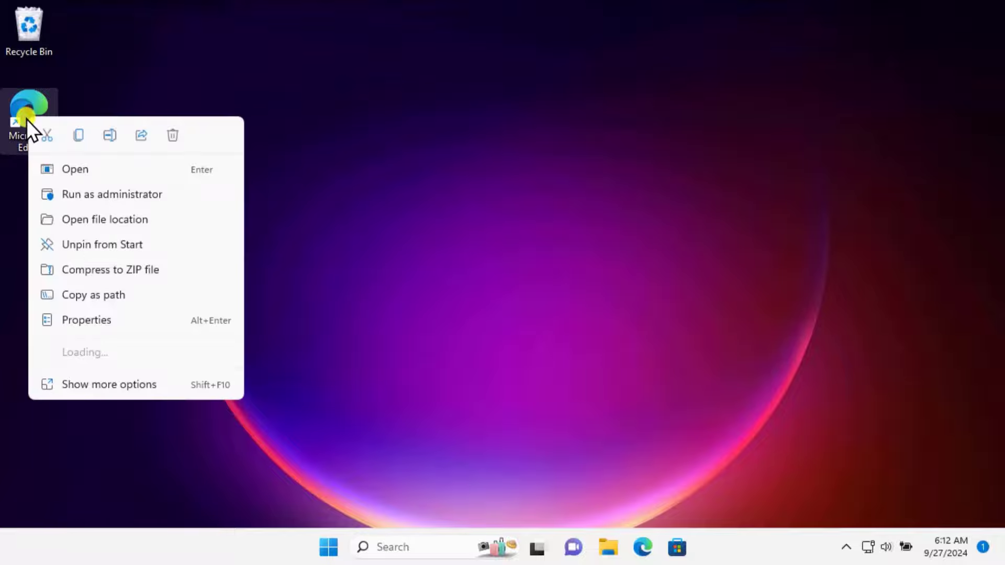
{"action": "left_click", "coordinate": [111, 171]}
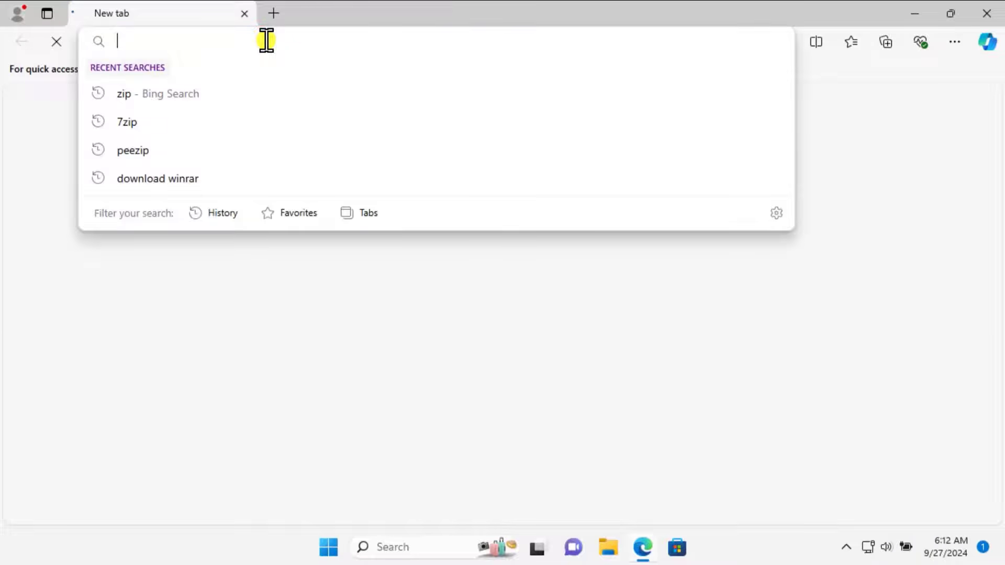
{"action": "type", "text": "goog"}
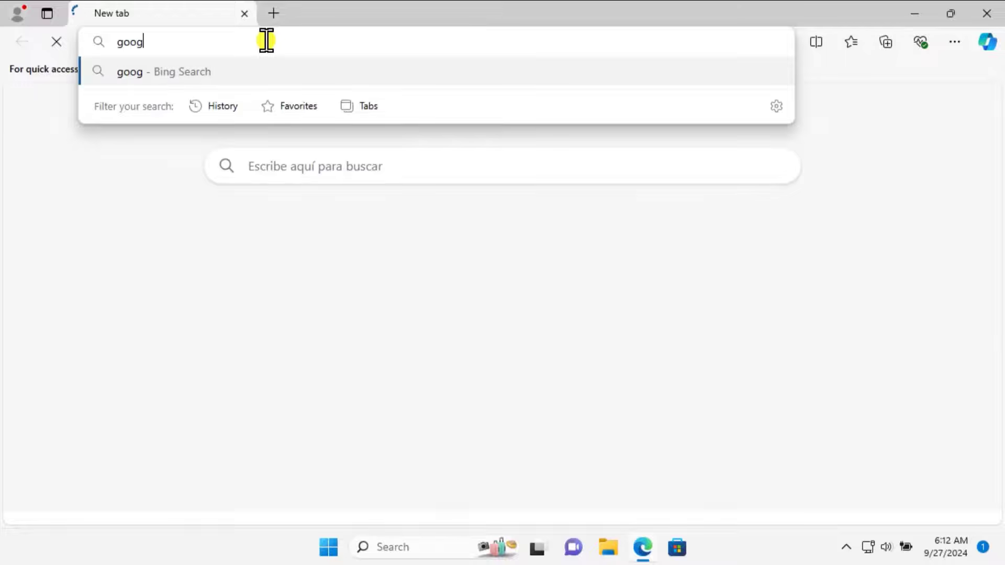
{"action": "type", "text": "le.com"}
{"action": "key", "text": "Return"}
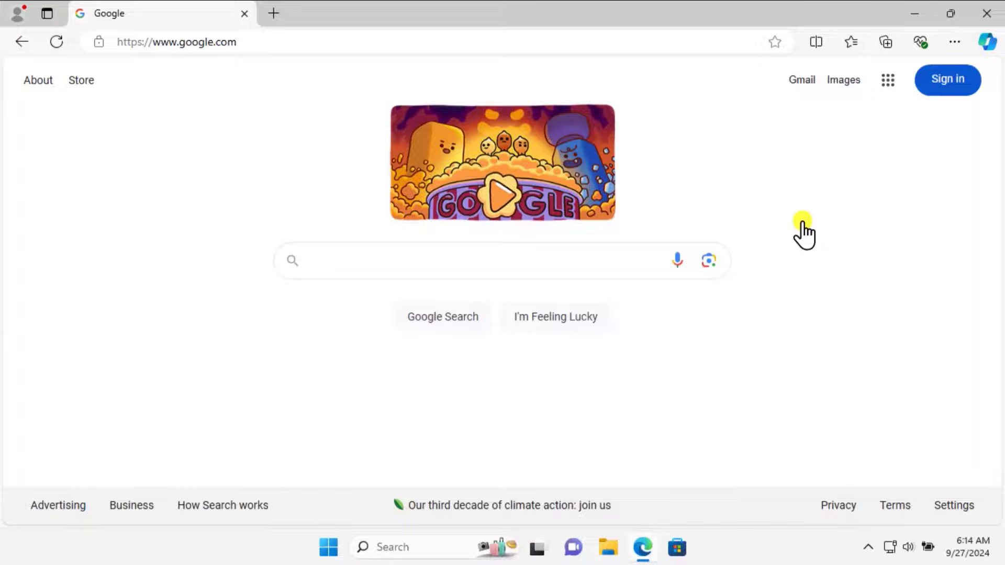
Step: Search Google for 'hp camera driver' using the autocomplete suggestion
{"action": "left_click", "coordinate": [413, 257]}
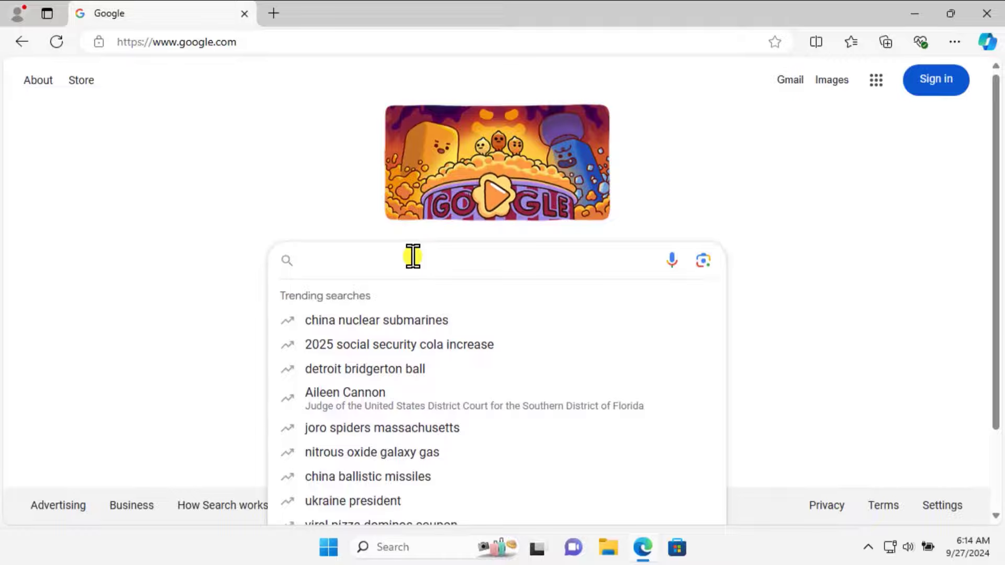
{"action": "type", "text": "hp"}
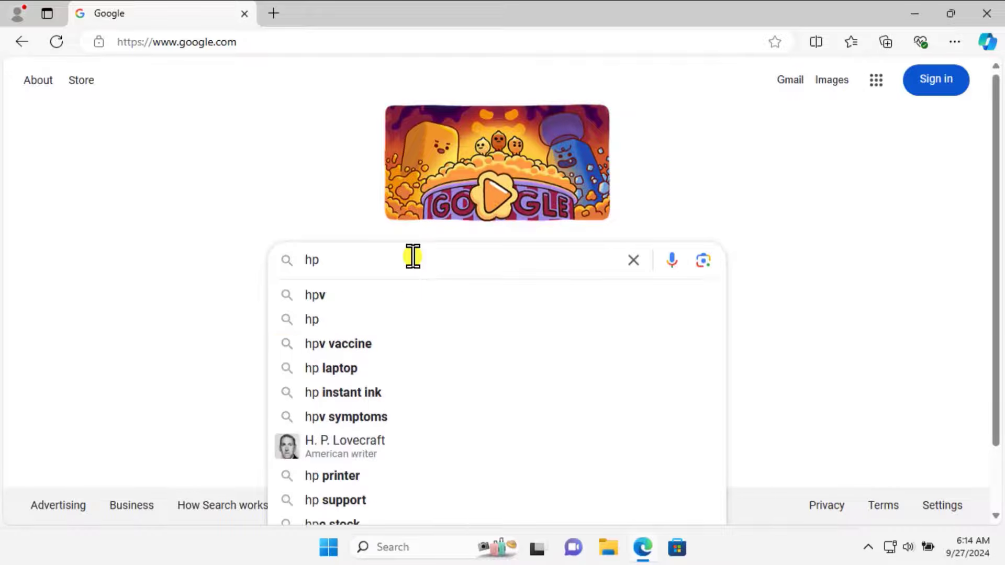
{"action": "type", "text": " camera "}
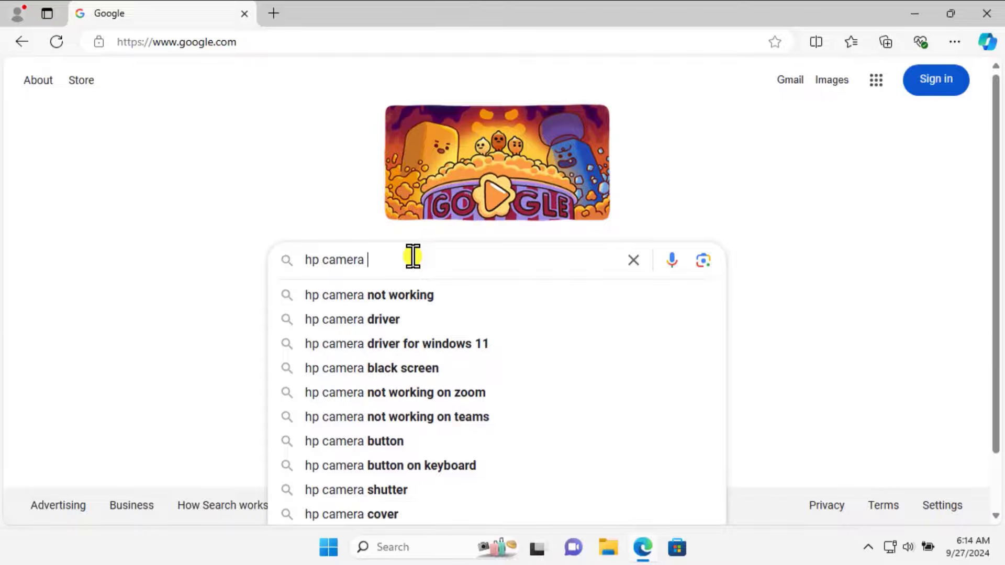
{"action": "type", "text": "dr"}
{"action": "left_click", "coordinate": [397, 293]}
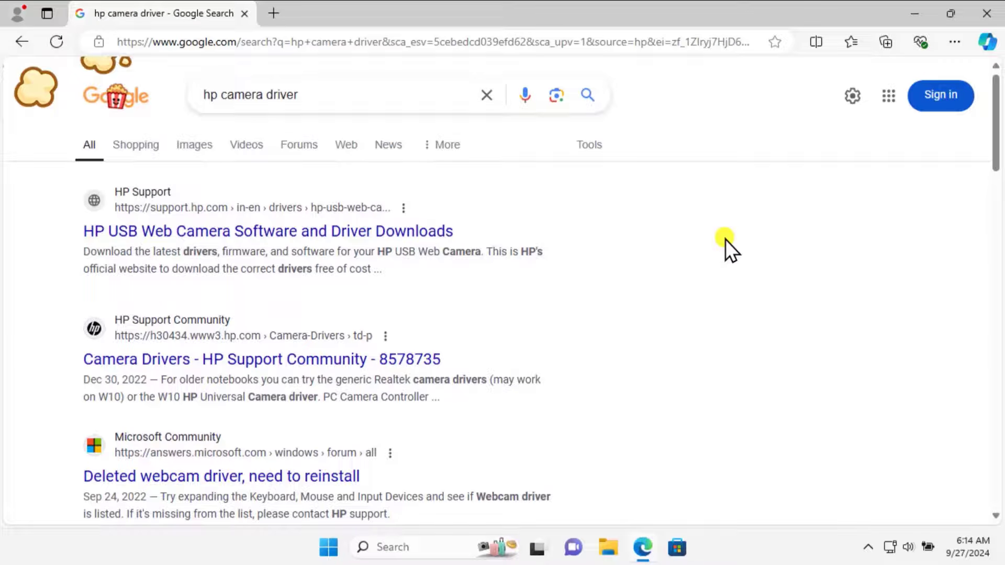
{"action": "double_click", "coordinate": [211, 95]}
{"action": "left_click", "coordinate": [704, 291]}
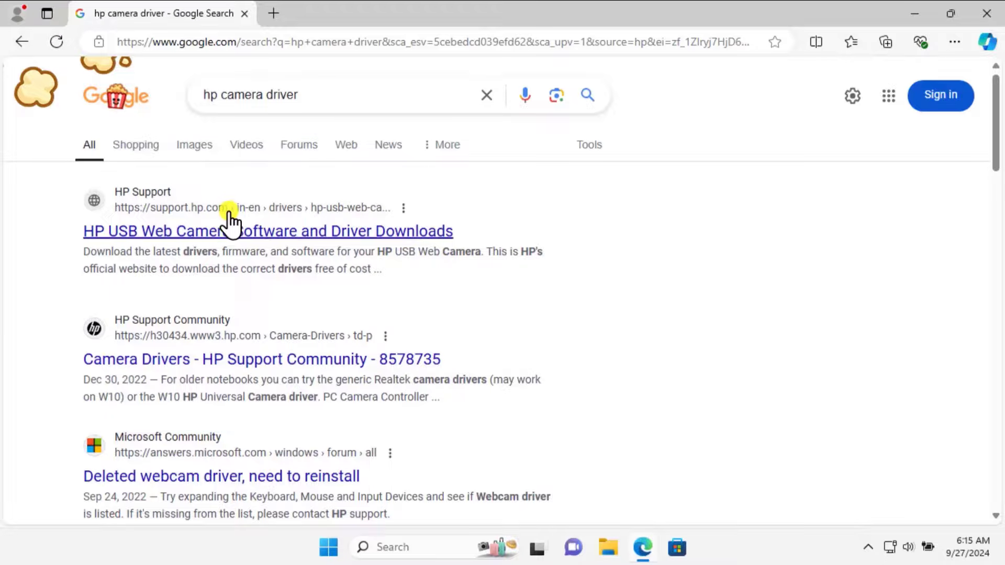
{"action": "right_click", "coordinate": [222, 236]}
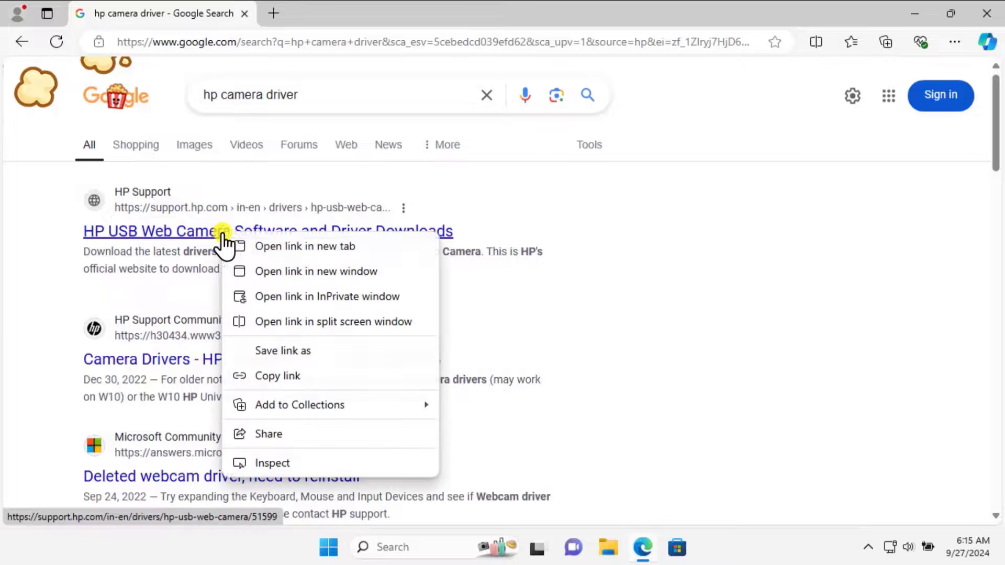
{"action": "left_click", "coordinate": [230, 245]}
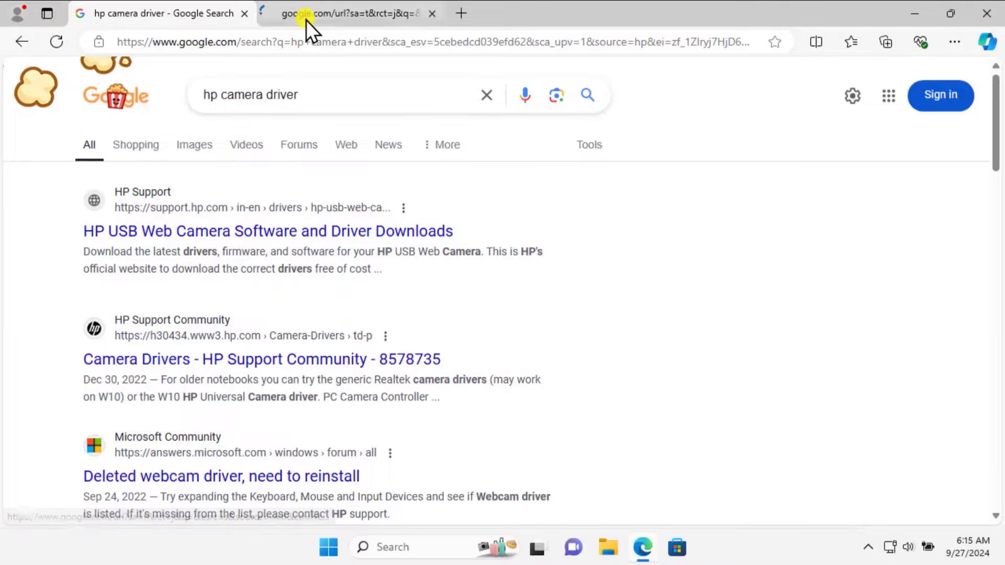
{"action": "left_click", "coordinate": [305, 20]}
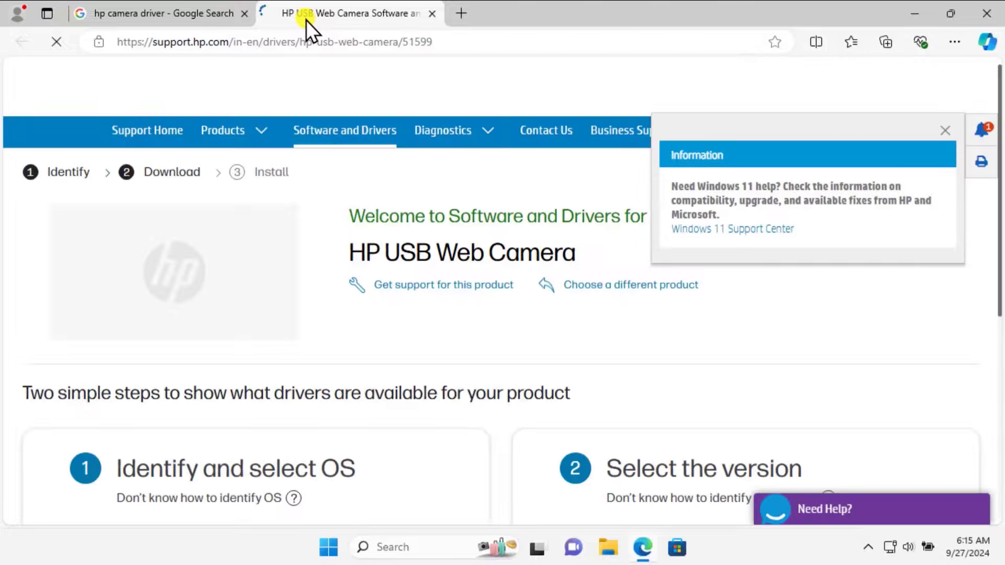
{"action": "scroll", "coordinate": [316, 385], "scroll_direction": "down", "scroll_amount": 2}
{"action": "scroll", "coordinate": [315, 384], "scroll_direction": "down", "scroll_amount": 5}
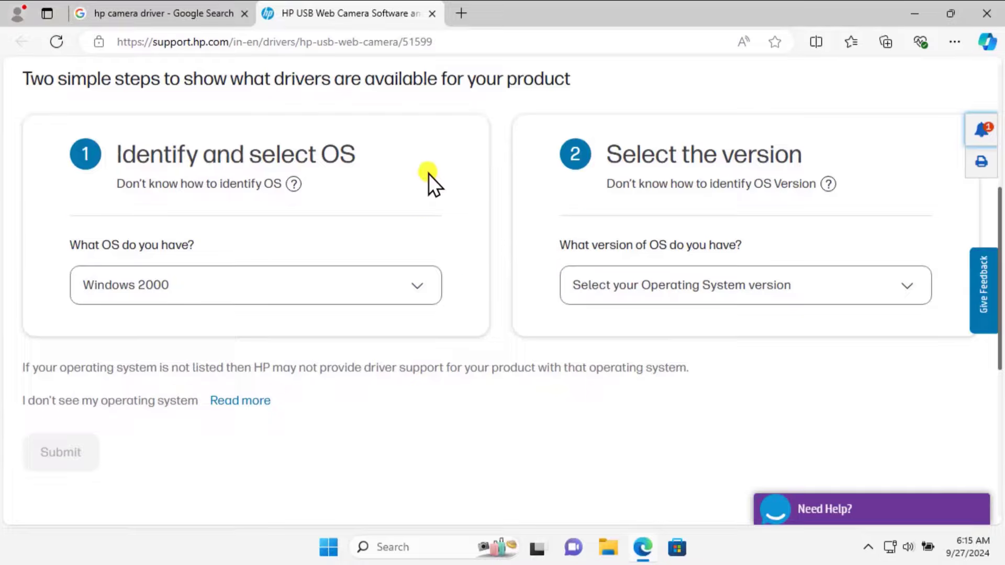
{"action": "left_click", "coordinate": [419, 289]}
{"action": "left_click", "coordinate": [594, 413]}
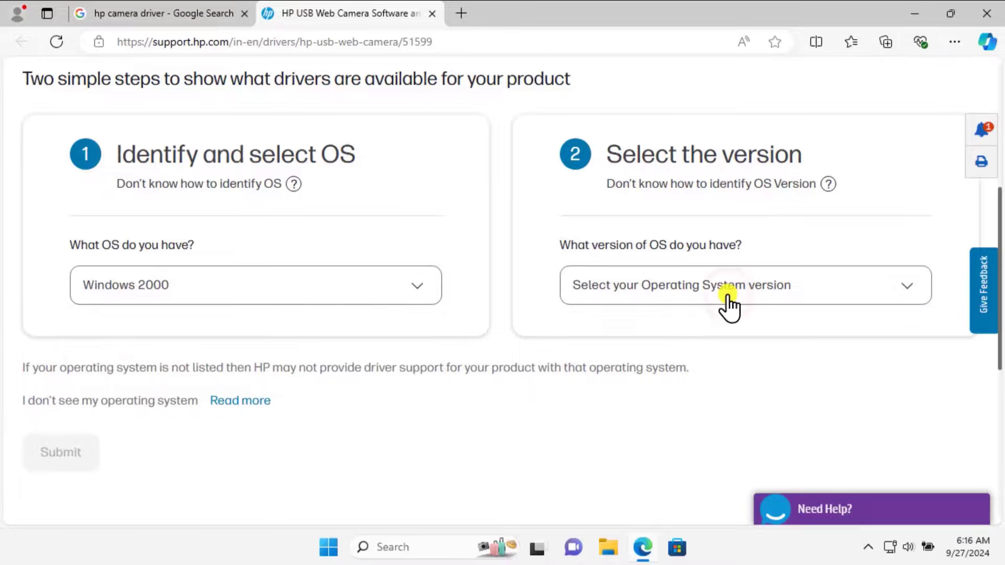
{"action": "left_click", "coordinate": [728, 293]}
{"action": "left_click", "coordinate": [440, 375]}
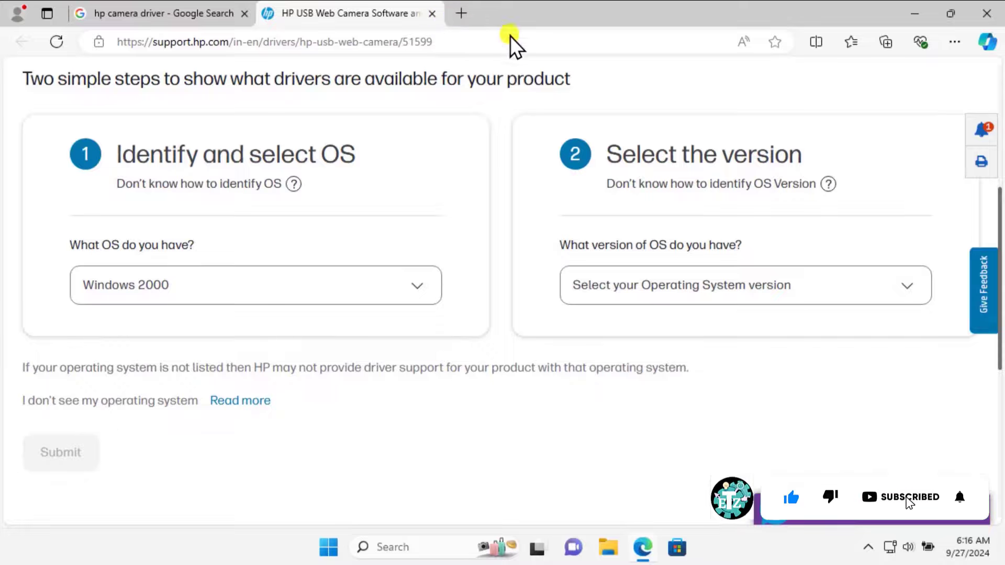
Step: Close the HP Support driver tab to return to the 'hp camera driver' Google results
{"action": "left_click", "coordinate": [433, 14]}
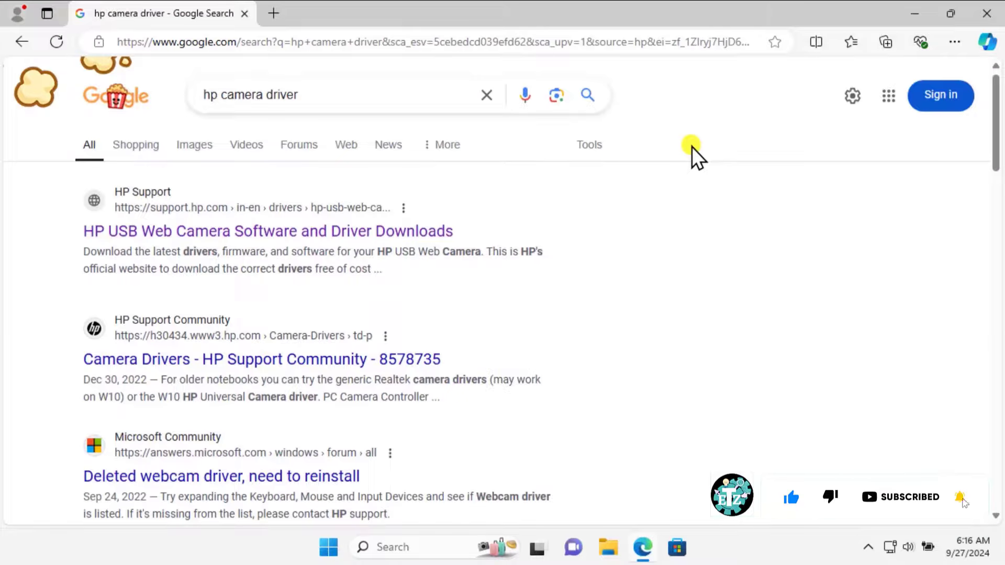